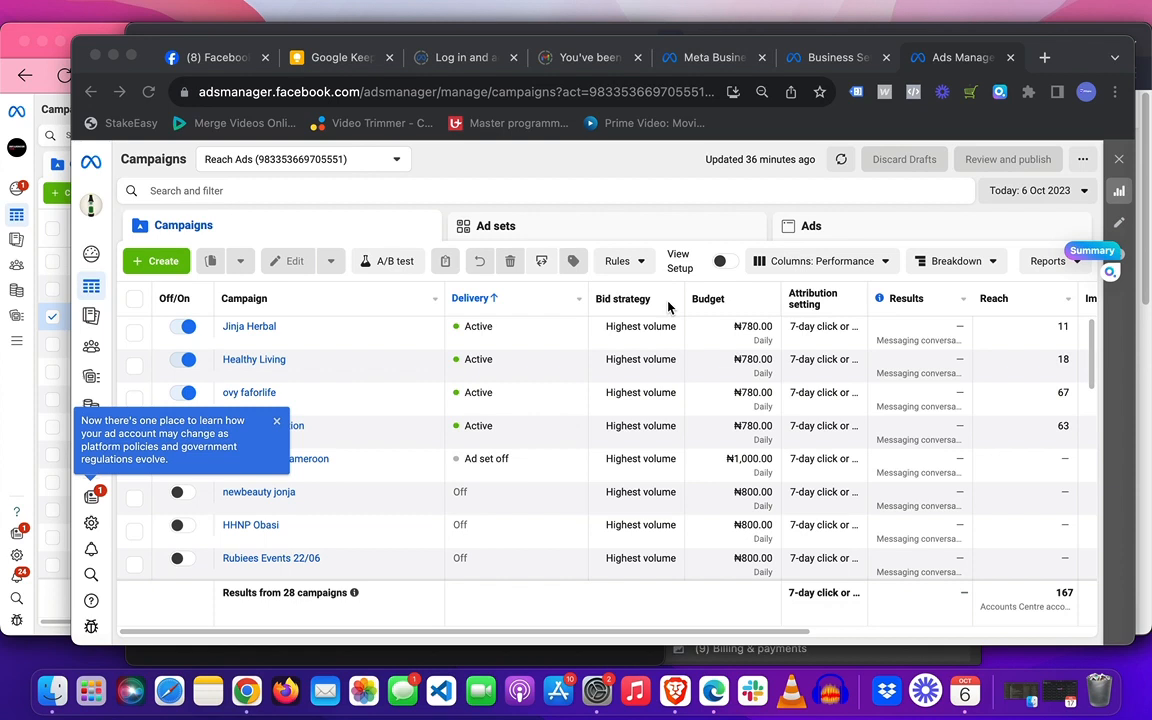
- In Brave, switch from the personal profile to the Aequo+ Page via the account menu
left_click(676, 692)
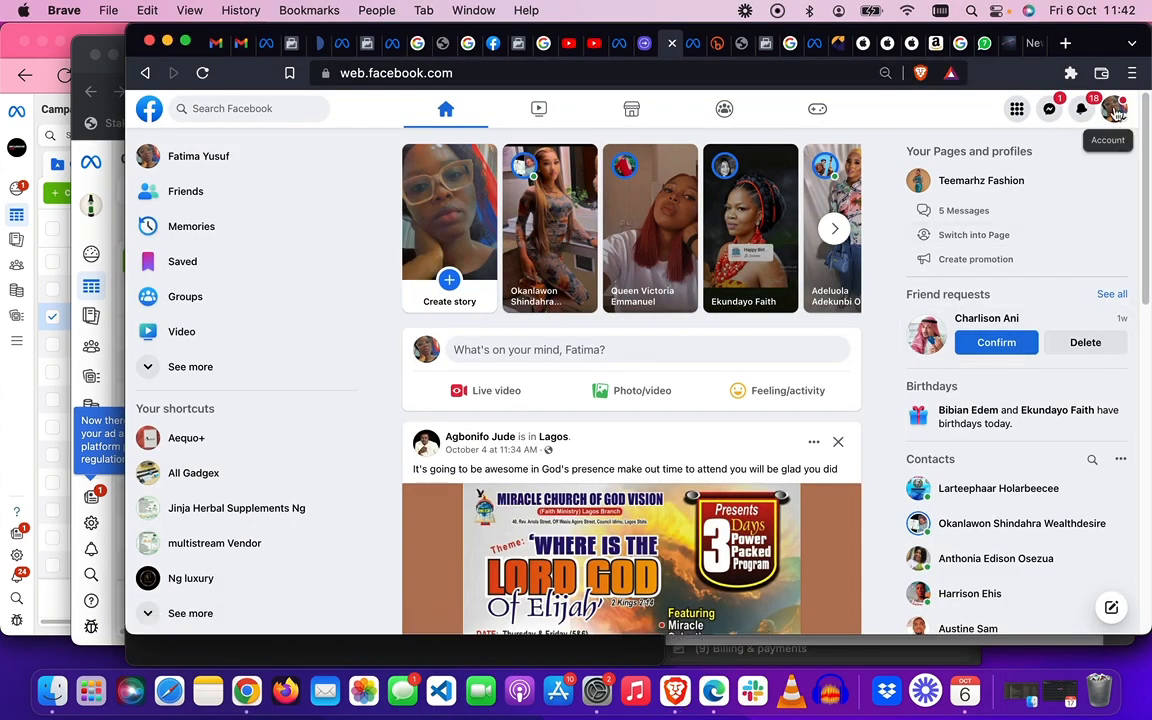
left_click(1116, 112)
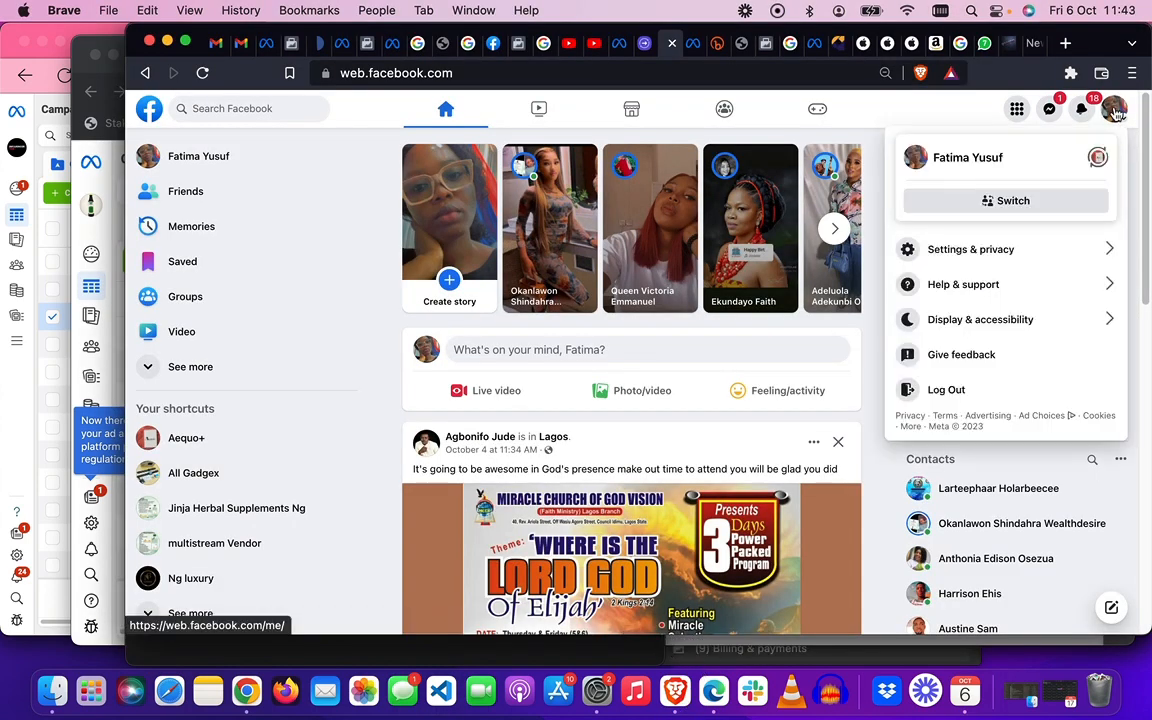
left_click(1014, 201)
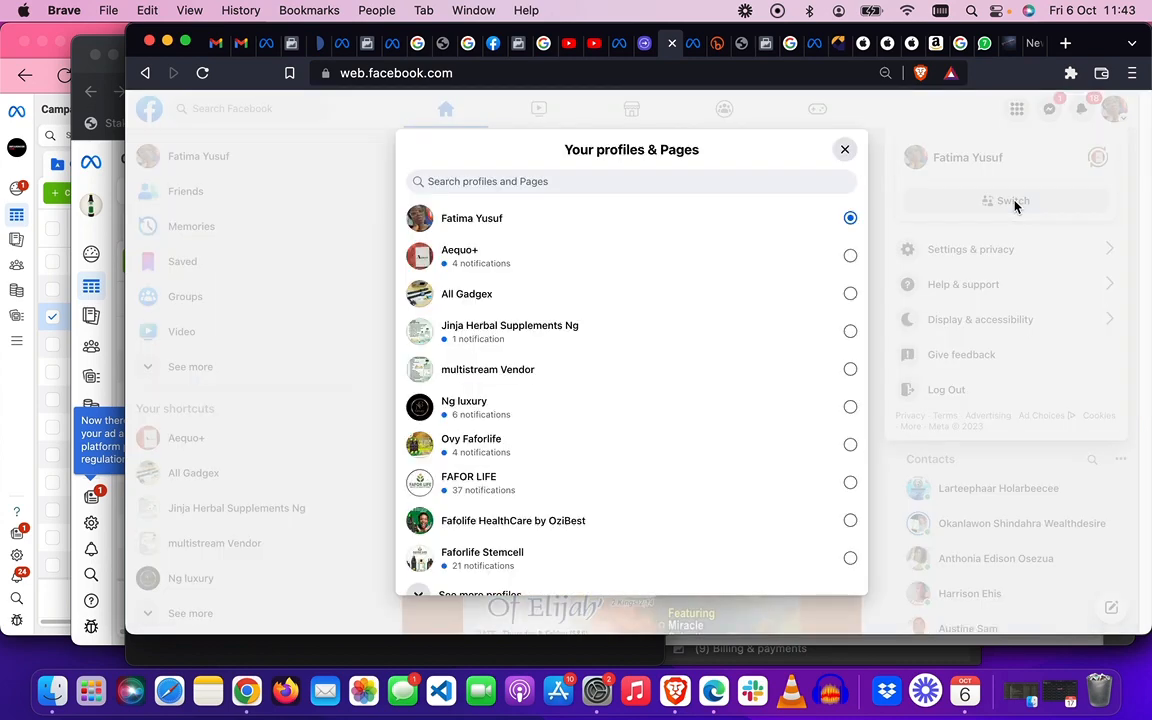
left_click(663, 262)
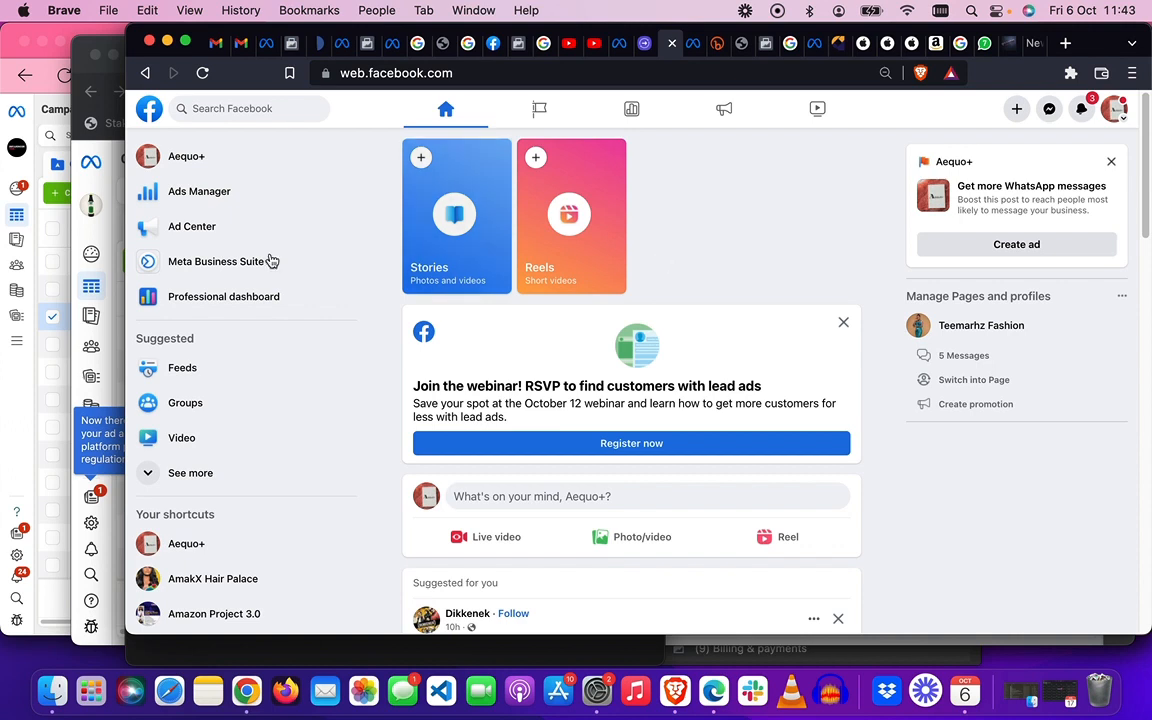
- Go from the Aequo+ Page through its Professional dashboard to the Page access settings
left_click(222, 157)
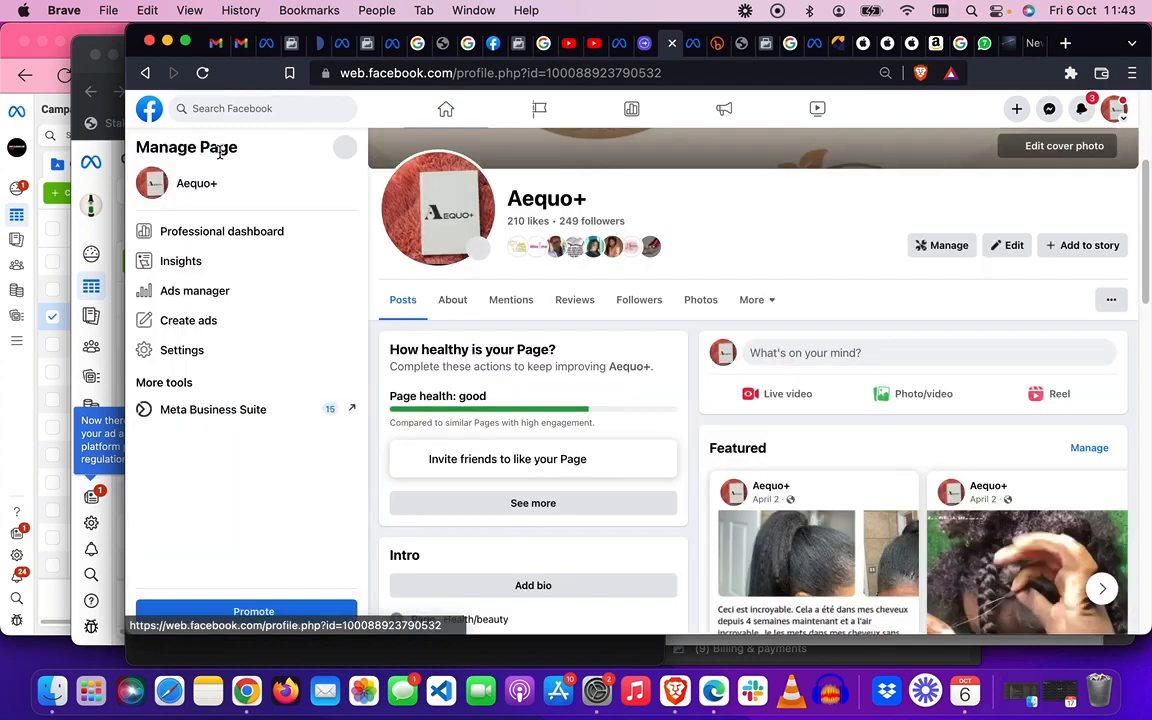
left_click(945, 250)
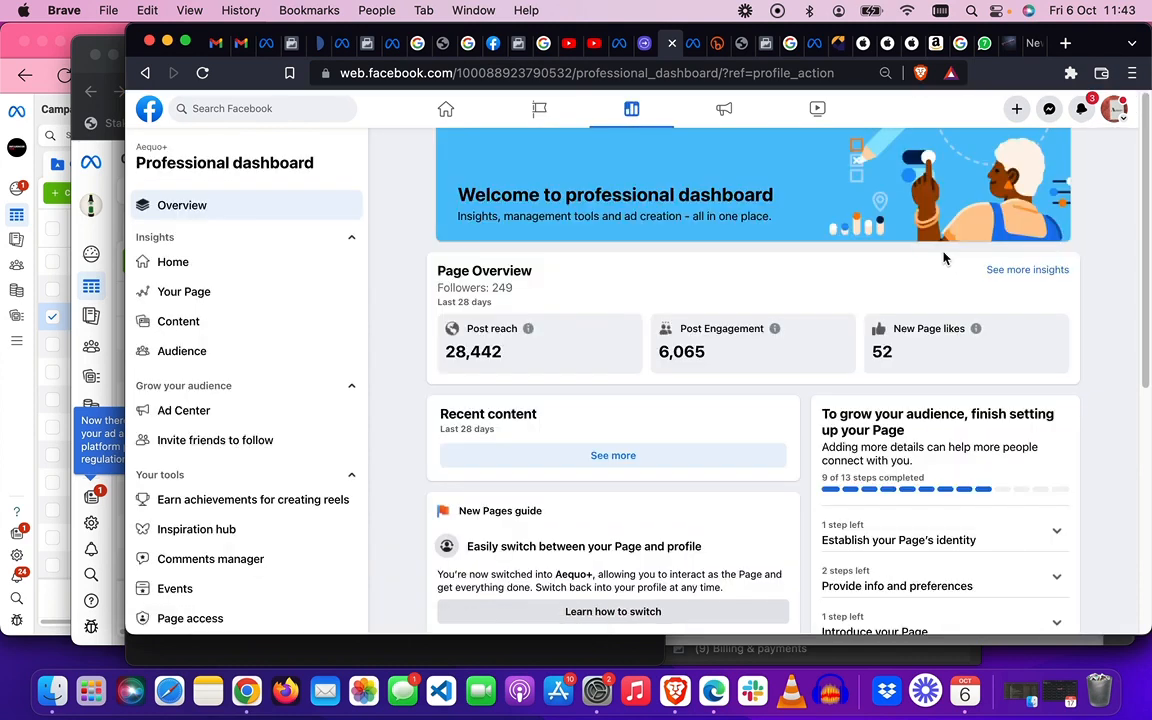
scroll(240, 463, "down", 3)
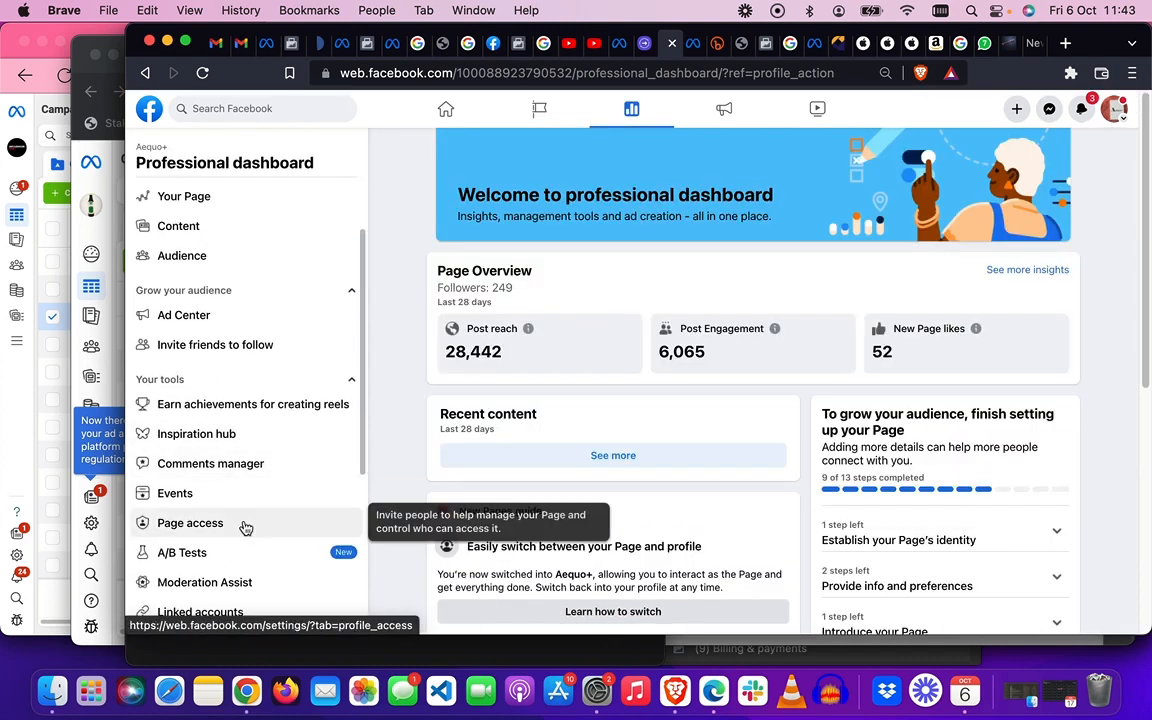
left_click(245, 524)
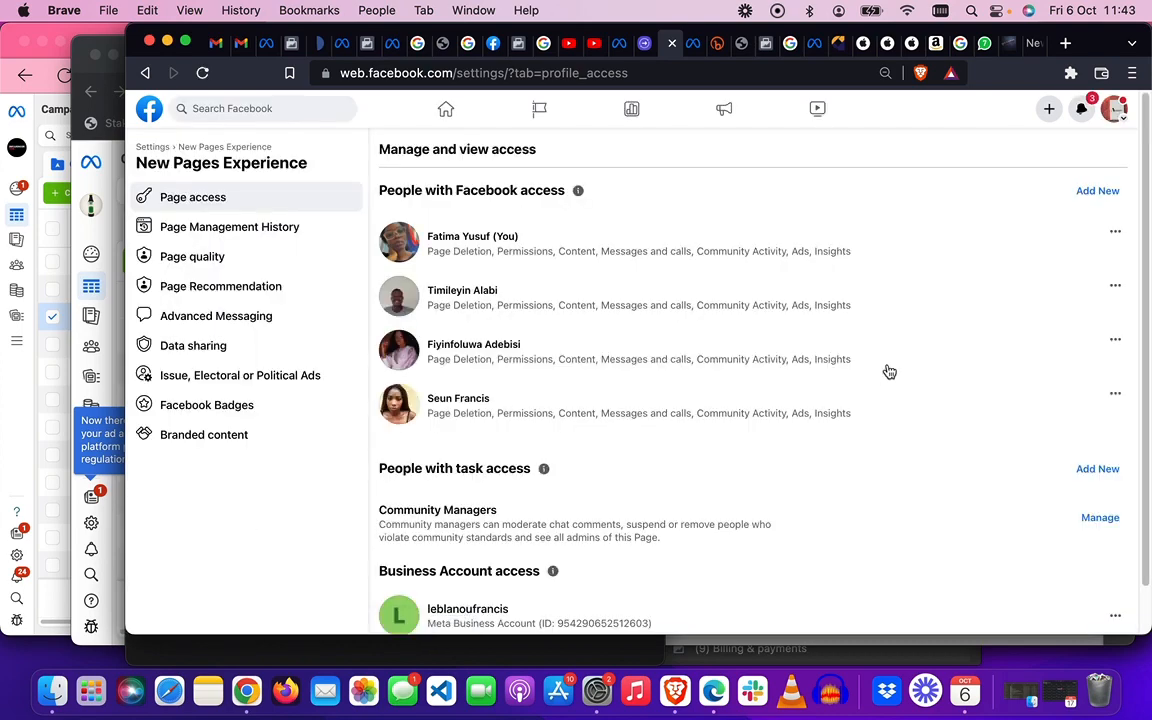
- Add a new person with Facebook access and search their name, fixing the misspelled surname
left_click(1105, 190)
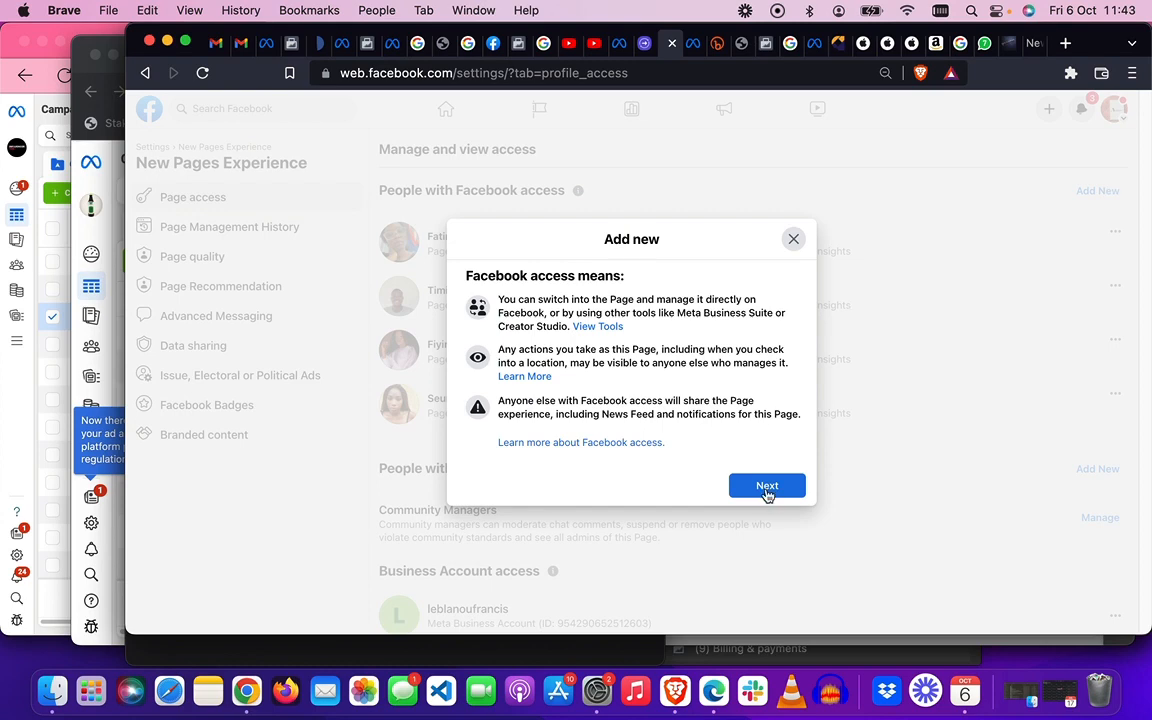
left_click(767, 487)
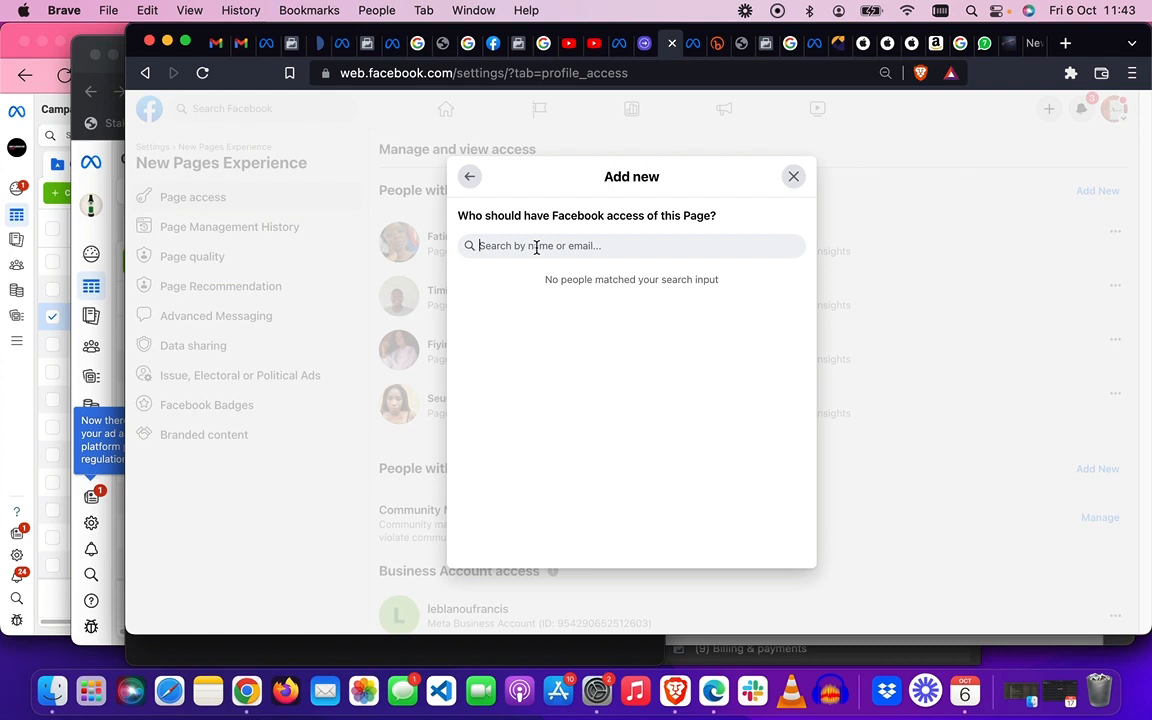
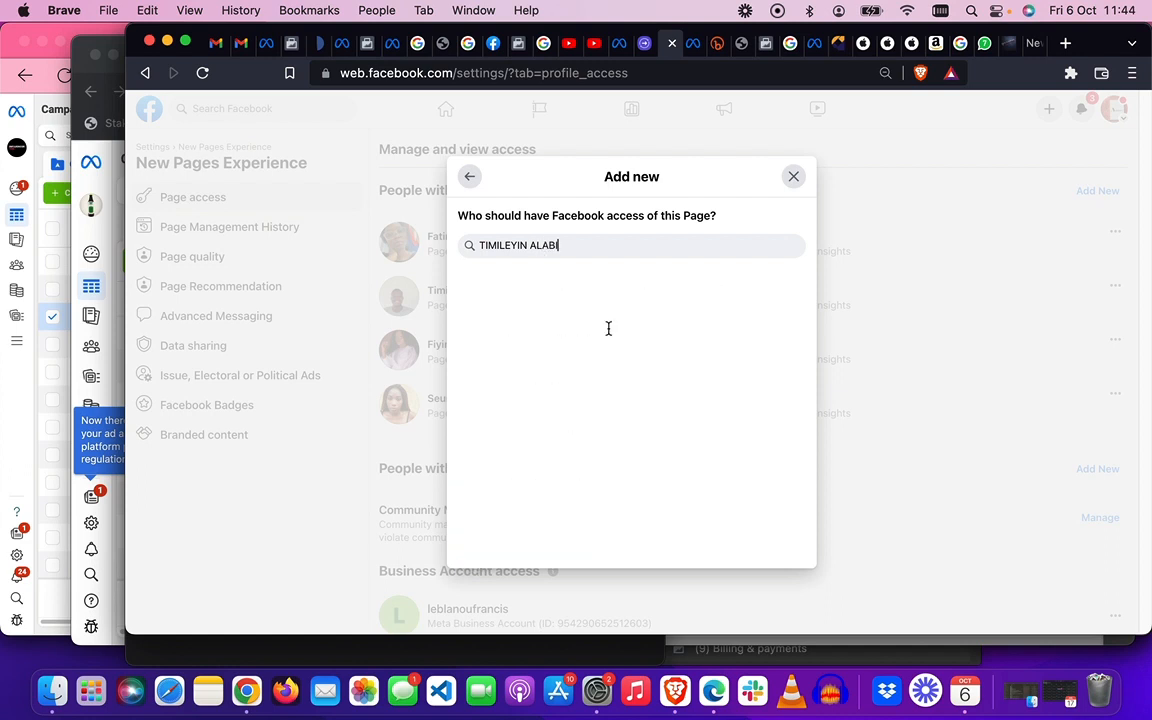
scroll(589, 437, "down", 5)
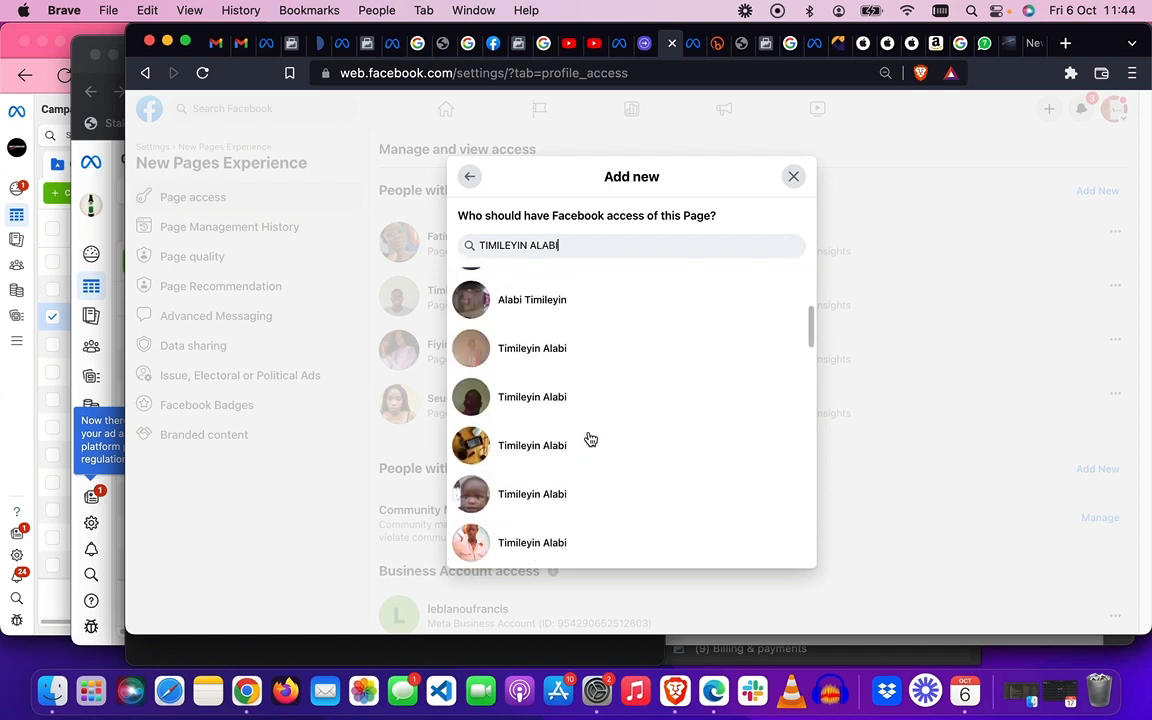
scroll(589, 439, "down", 5)
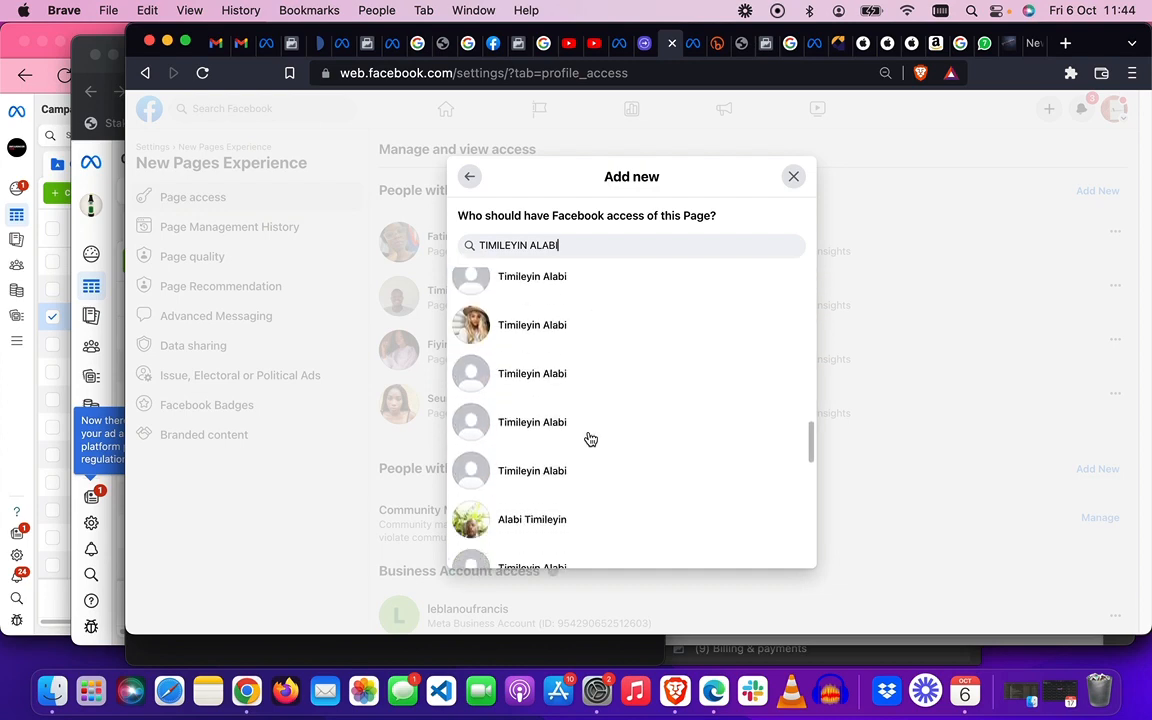
scroll(590, 439, "down", 5)
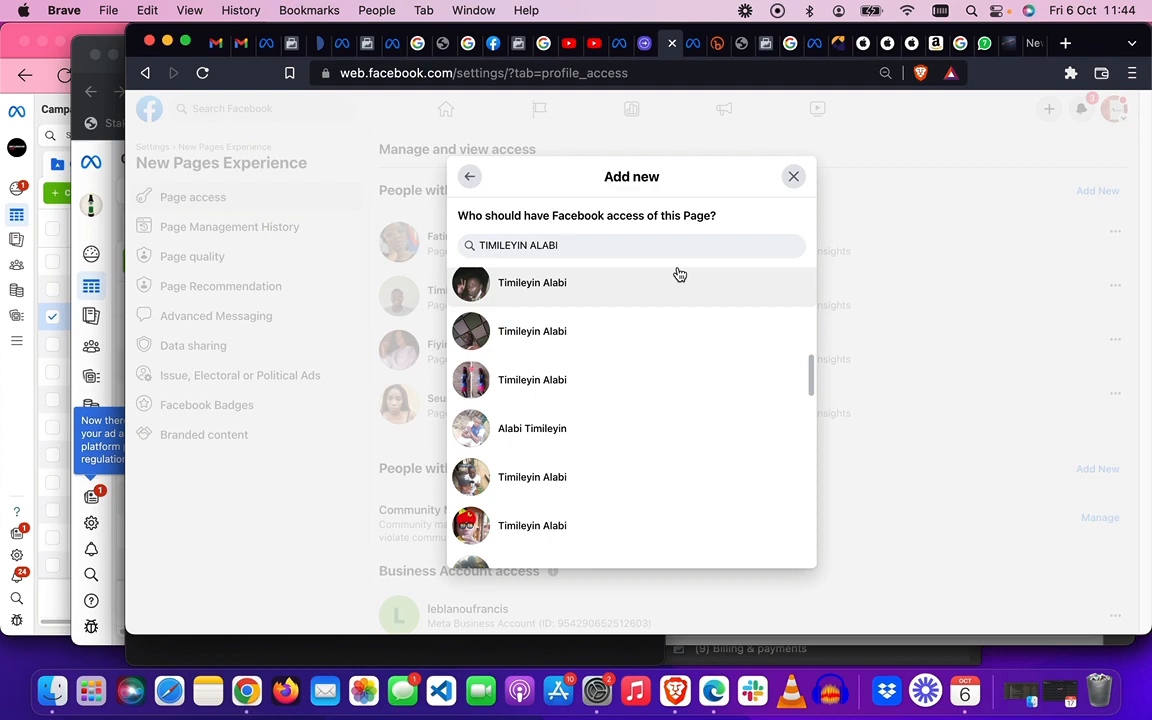
- Copy the person's profile link from the Facebook tab in Chrome, then return to Brave
left_click(246, 693)
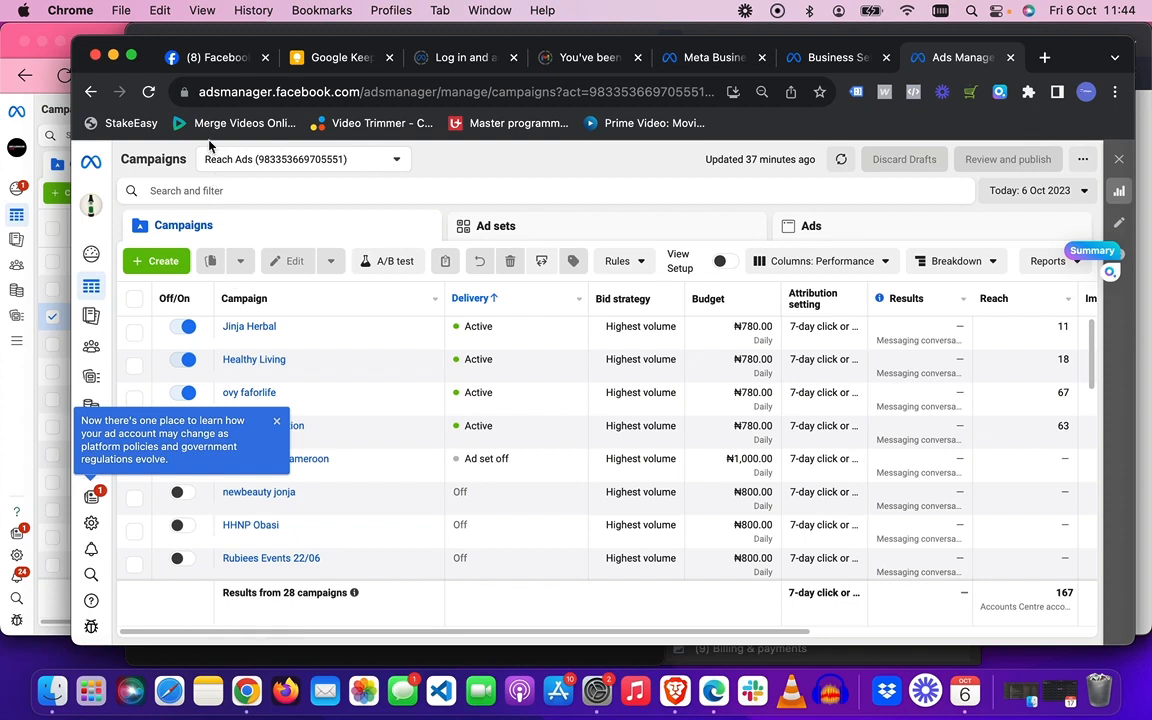
left_click(209, 62)
left_click(537, 96)
key("super+c")
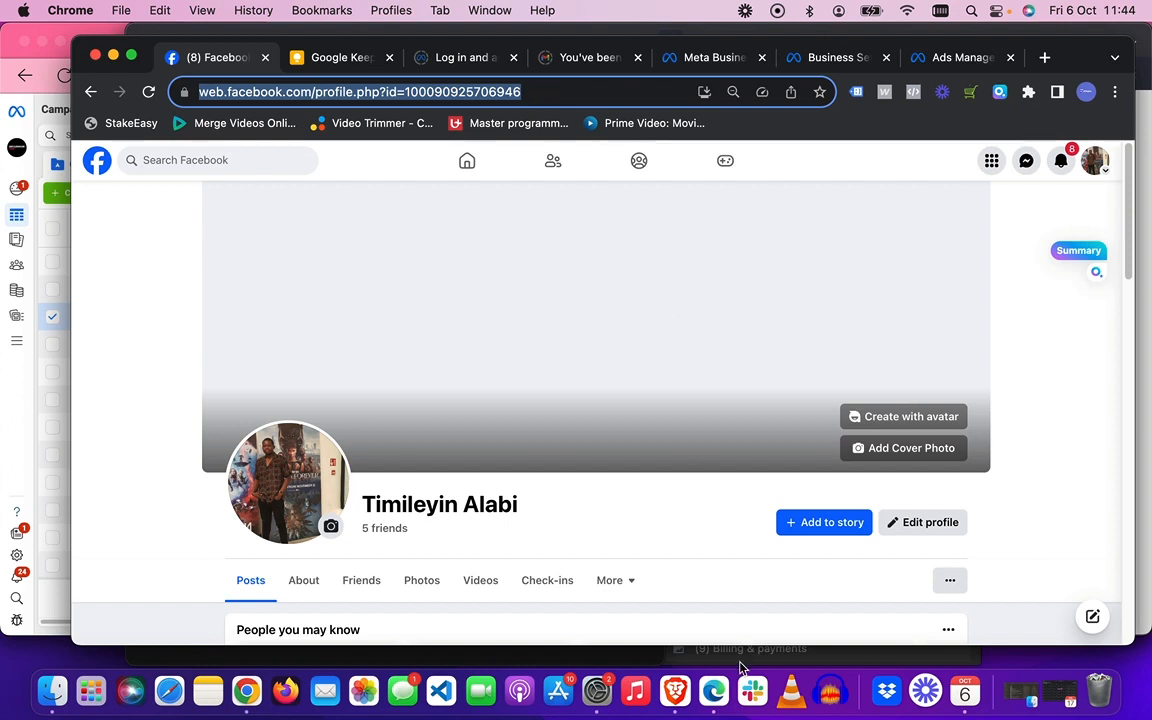
left_click(676, 690)
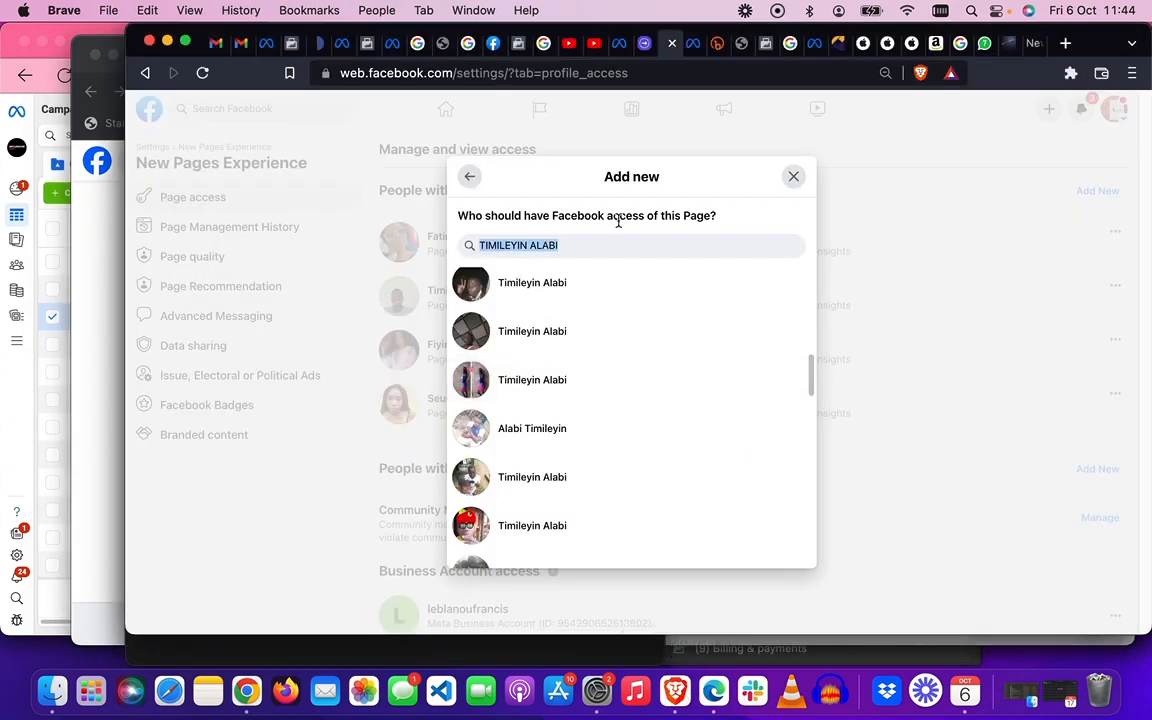
- Replace the name search with the pasted profile link and select the matching person
left_click(582, 245)
key("BackSpace")
key("BackSpace")
key("BackSpace")
key("BackSpace")
key("BackSpace")
key("BackSpace")
key("BackSpace")
key("BackSpace")
key("BackSpace")
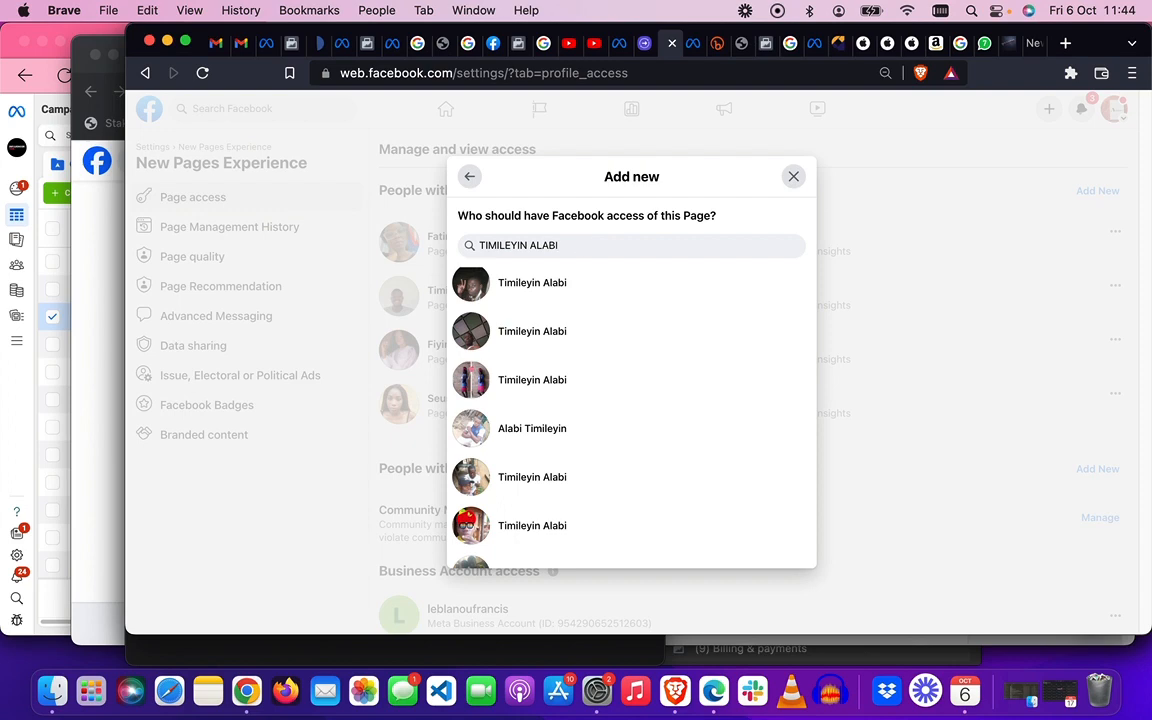
key("BackSpace")
key("BackSpace")
key("BackSpace")
key("BackSpace")
key("BackSpace")
key("BackSpace")
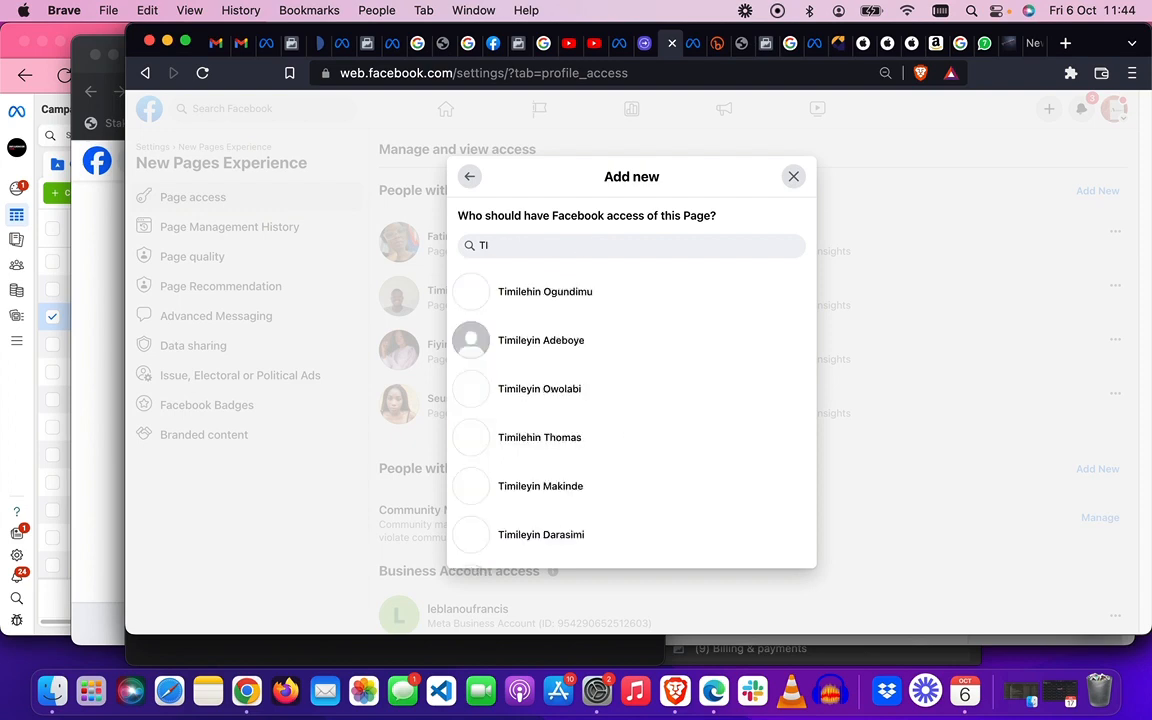
key("super+v")
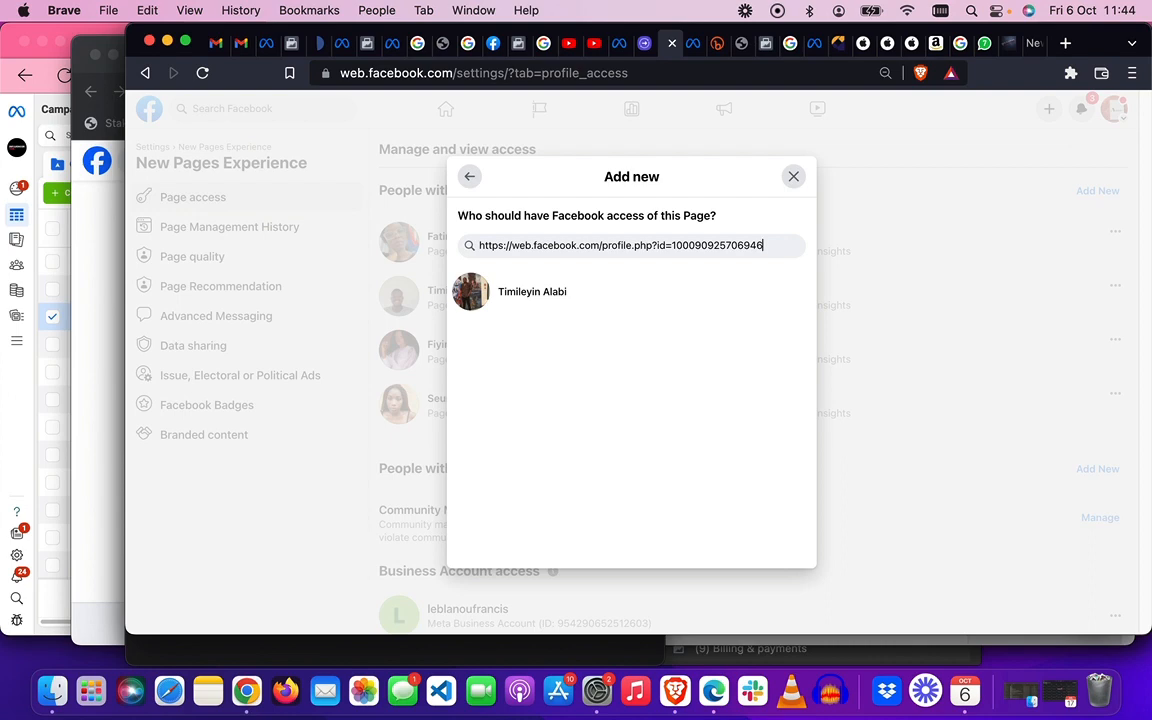
left_click(521, 306)
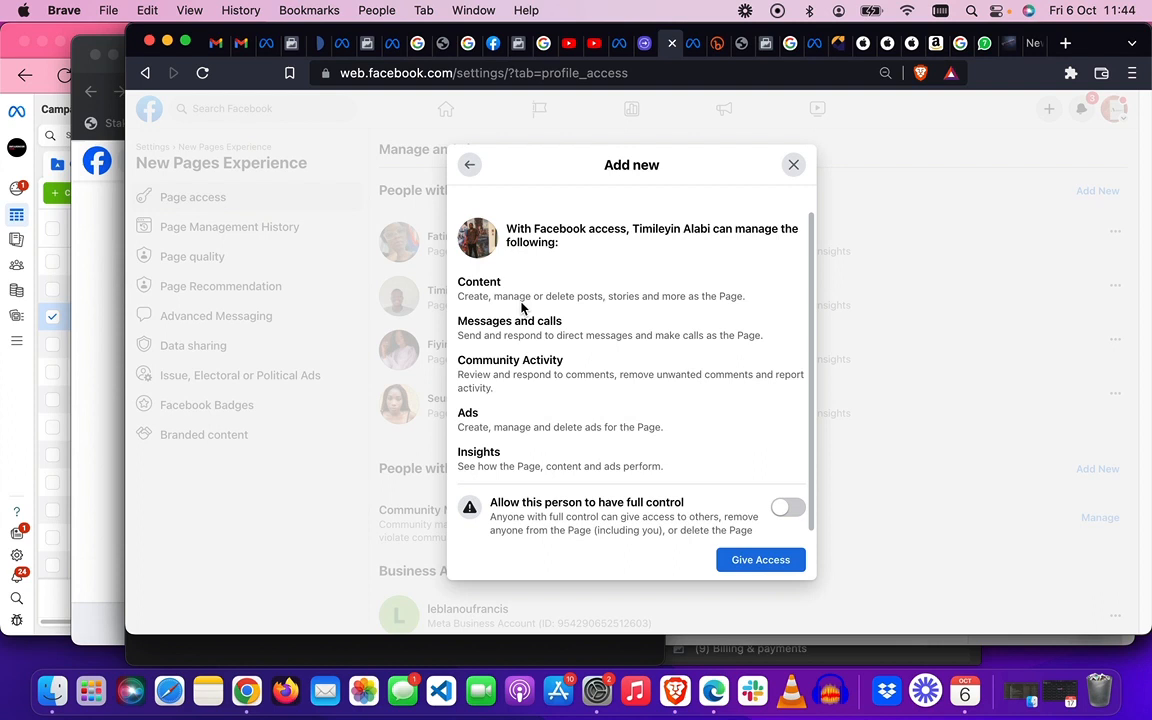
- Allow the person full control of the Page and give access
scroll(521, 308, "down", 1)
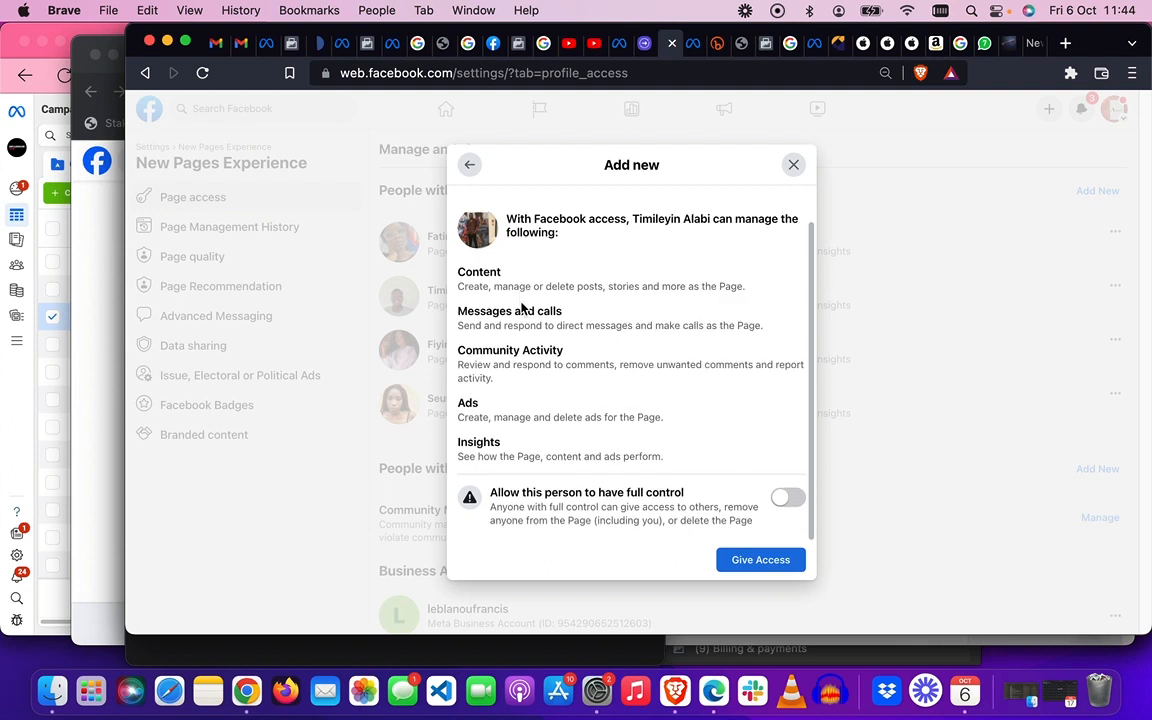
left_click(788, 500)
left_click(754, 566)
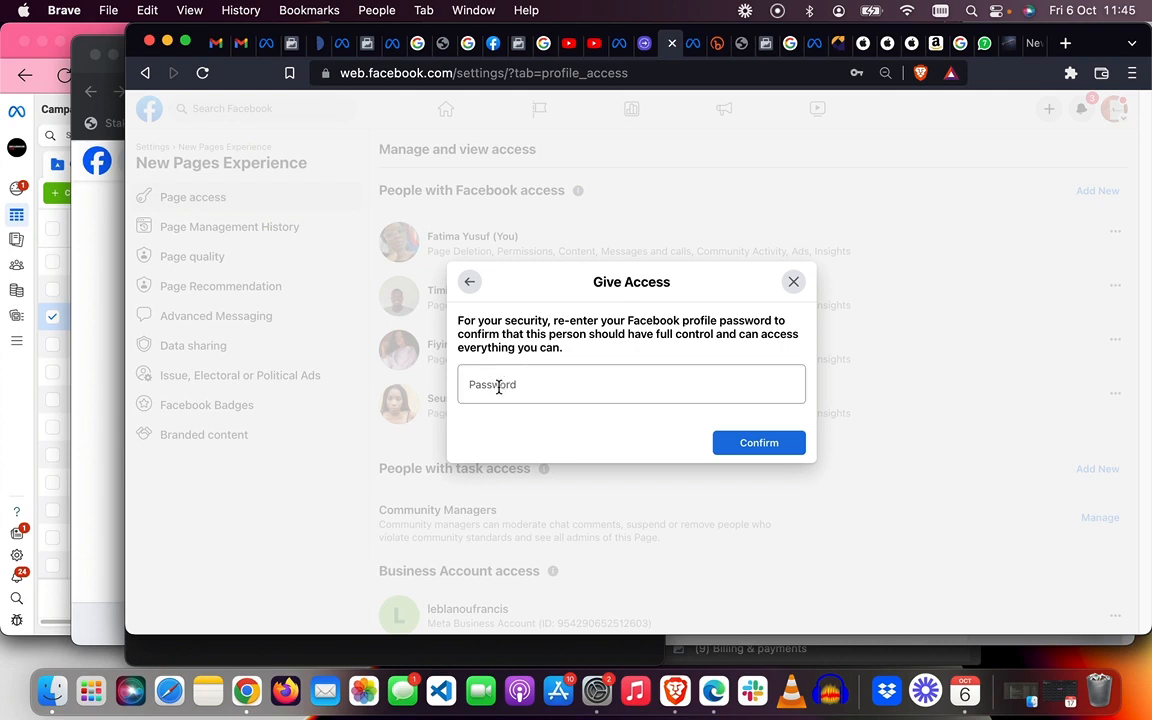
- Autofill the account password from saved logins and confirm the full-control grant
left_click(498, 387)
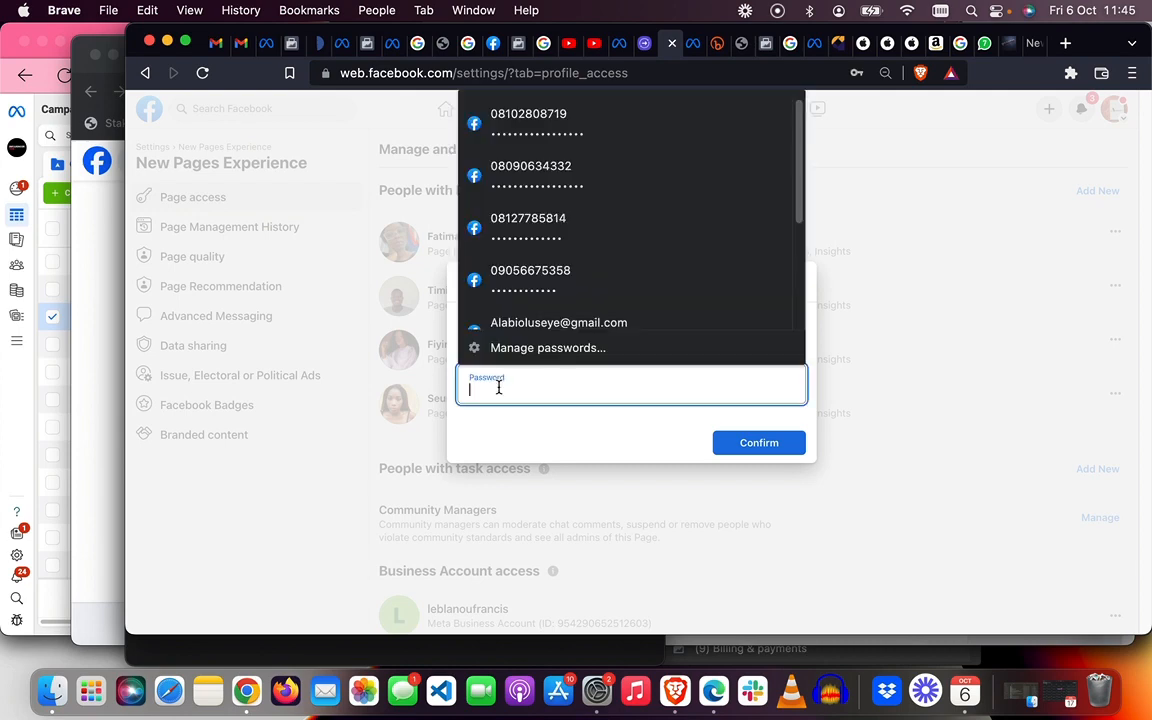
left_click(616, 139)
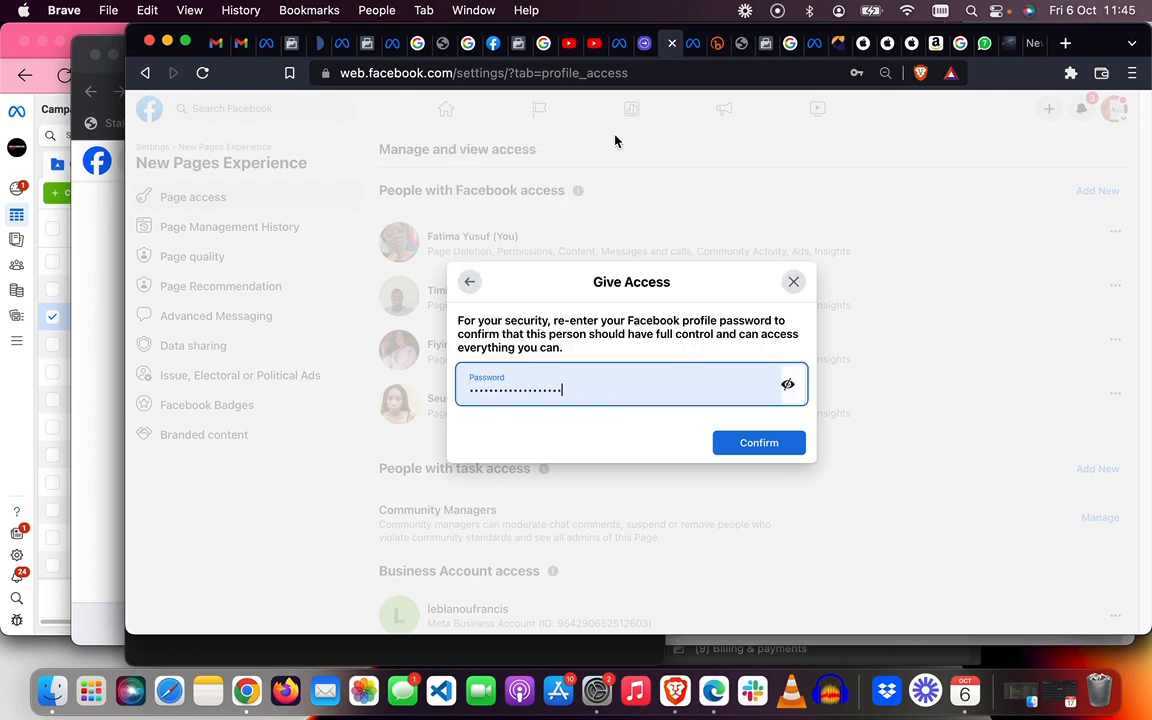
left_click(759, 443)
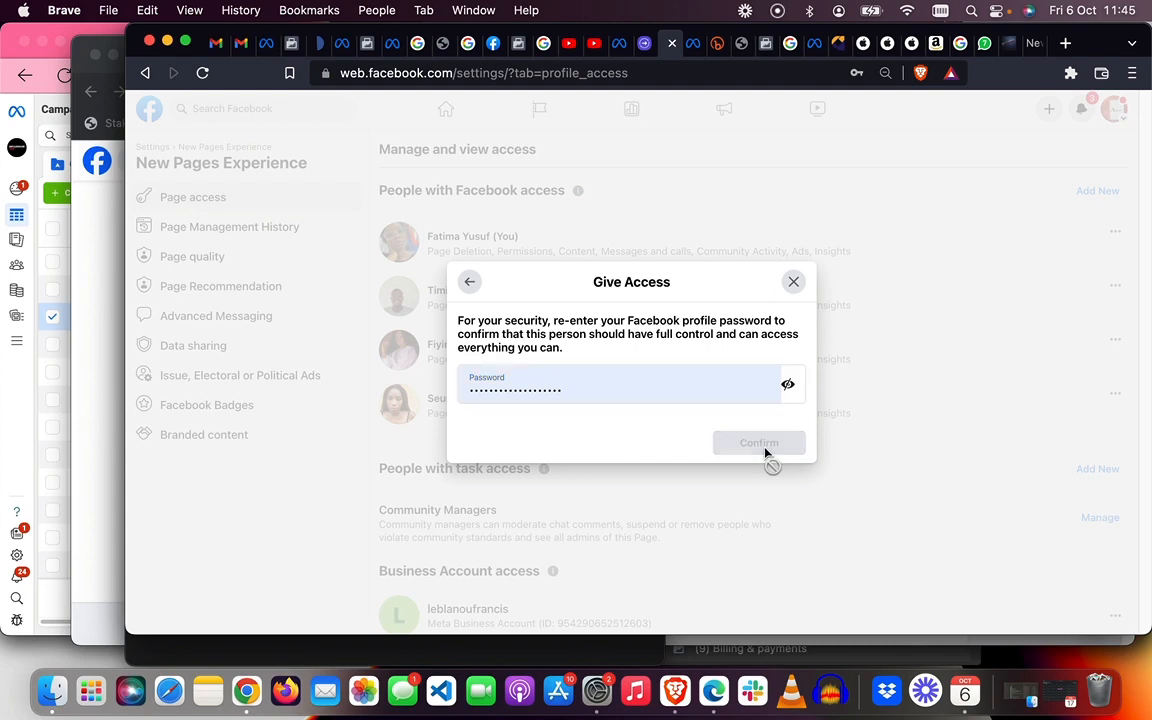